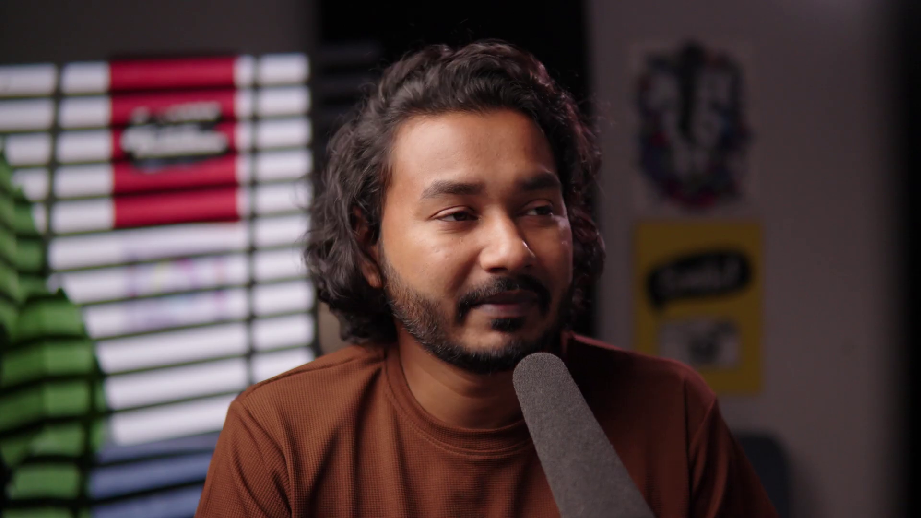
# Step: Open the 1080p 23.98 sequence and add a text layer containing the stacked list of years from 1990 to 2025
pyautogui.click(44, 119)
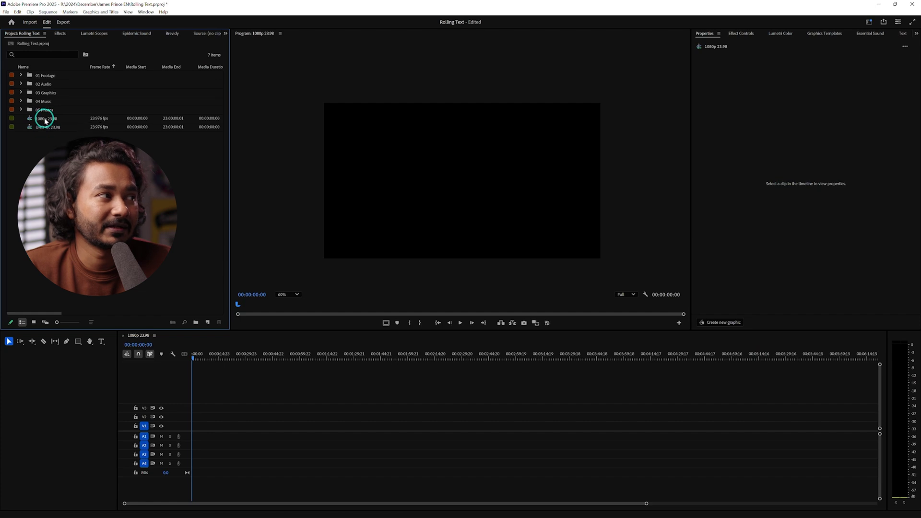
pyautogui.doubleClick(45, 119)
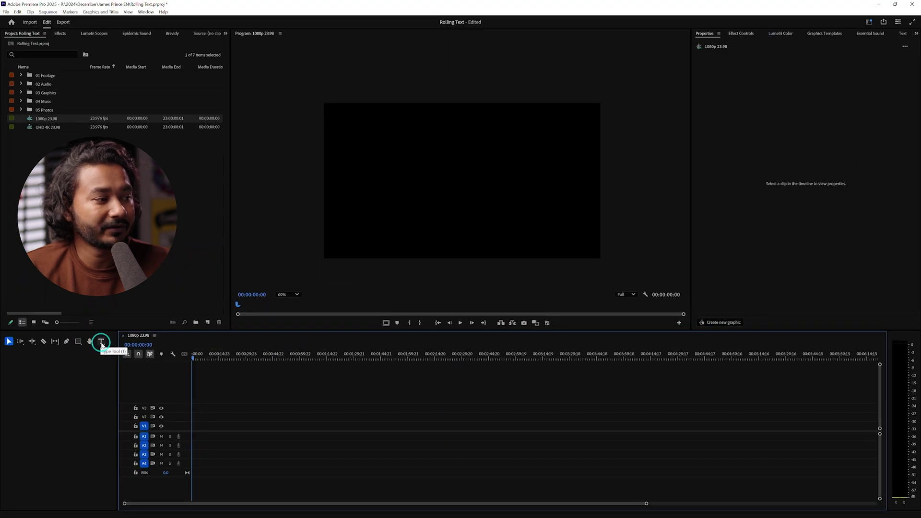
pyautogui.click(101, 342)
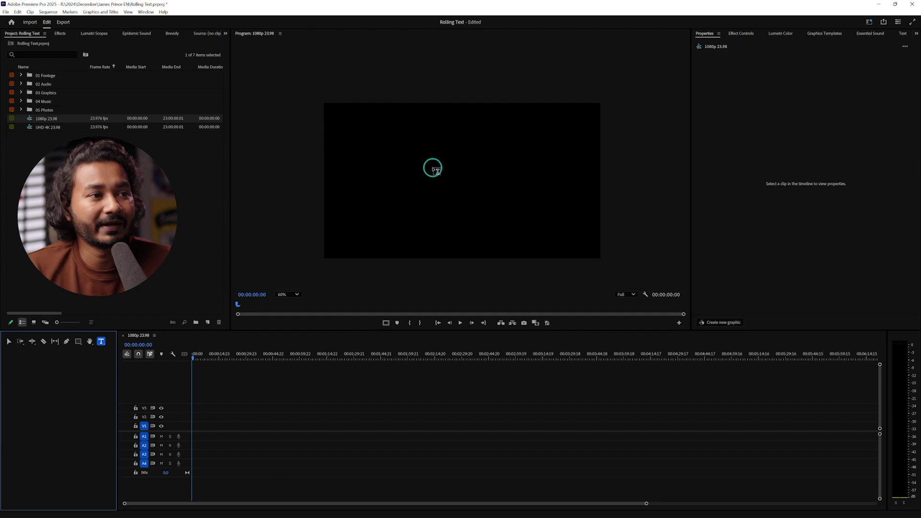
pyautogui.click(433, 172)
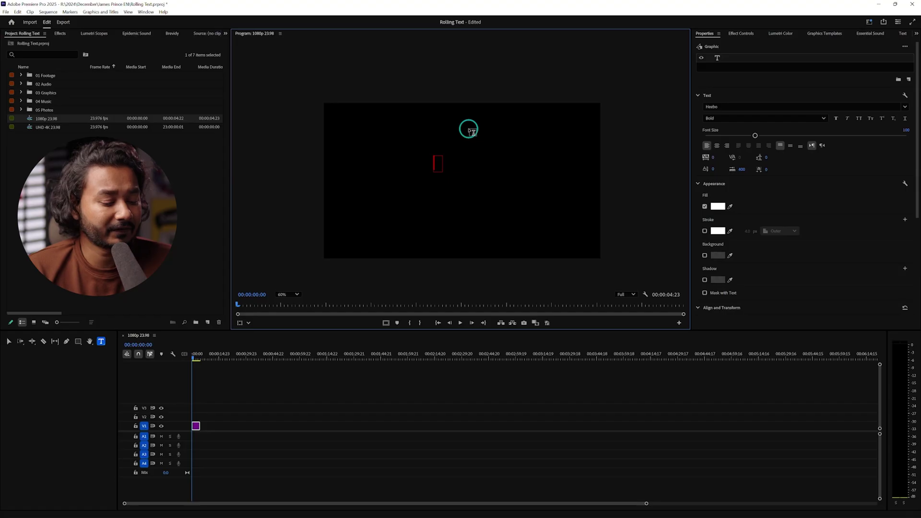
pyautogui.hotkey('ctrl', 'v')
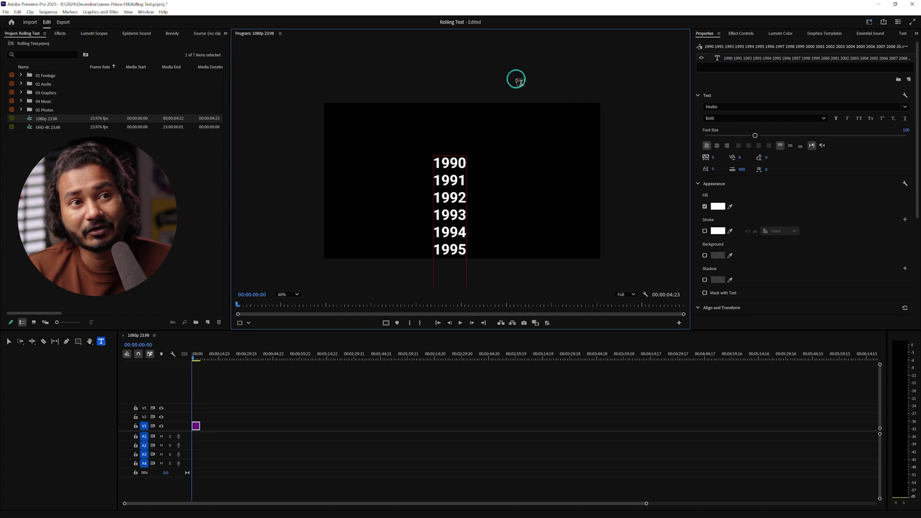
pyautogui.click(703, 34)
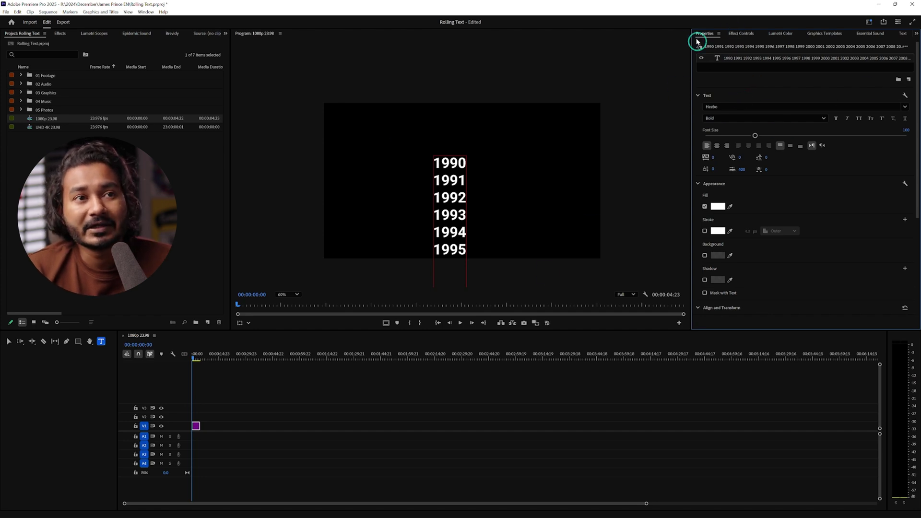
pyautogui.click(145, 12)
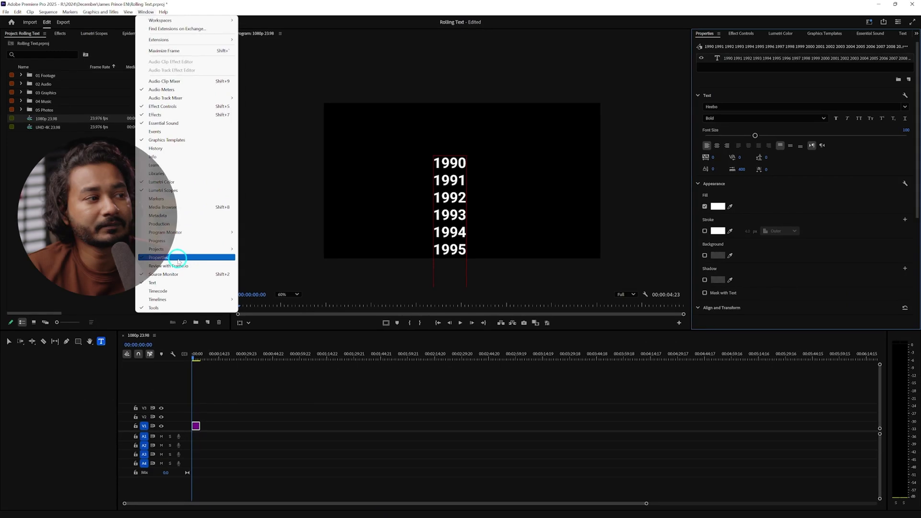
pyautogui.click(217, 261)
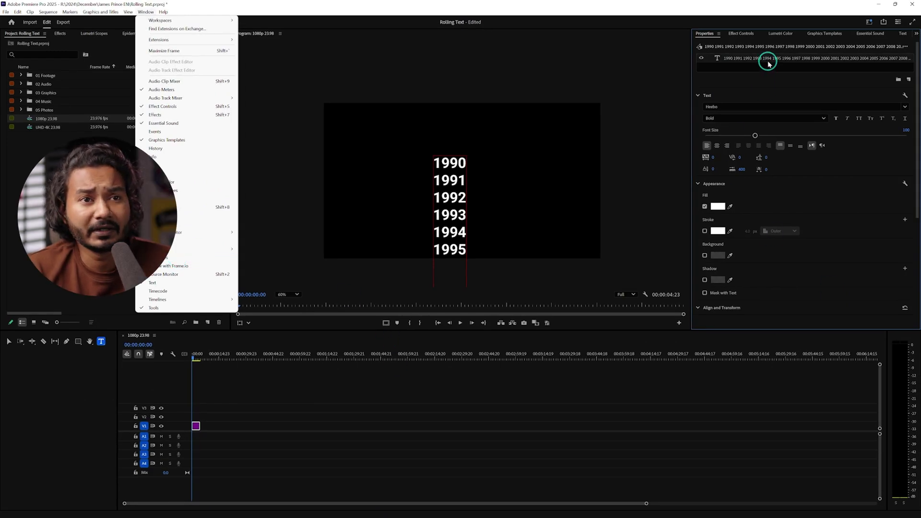
pyautogui.click(734, 106)
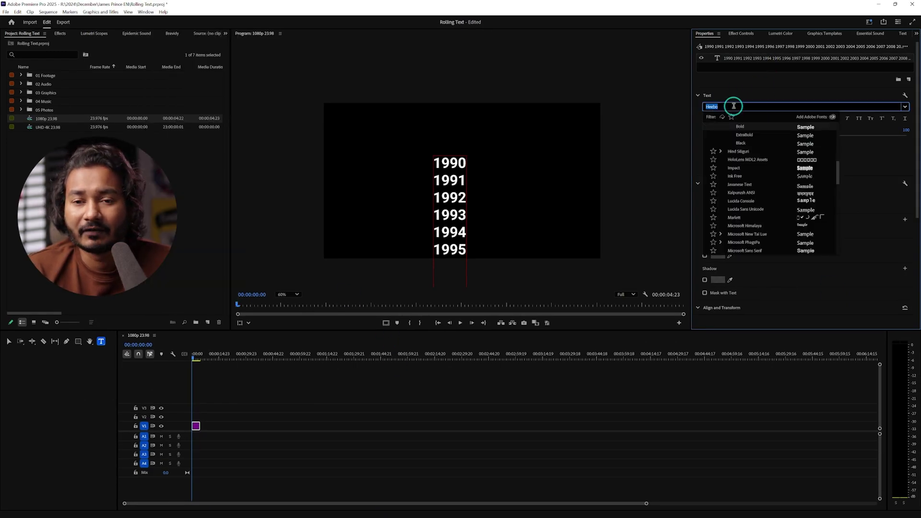
pyautogui.click(807, 94)
# Step: Centre-align the years text and centre the layer horizontally in the frame
pyautogui.scroll(-2, 789, 237)
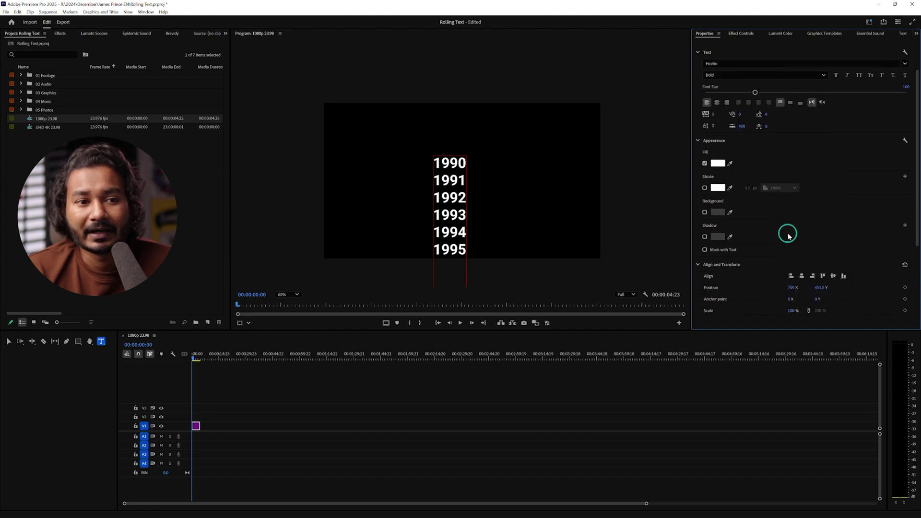
pyautogui.click(718, 103)
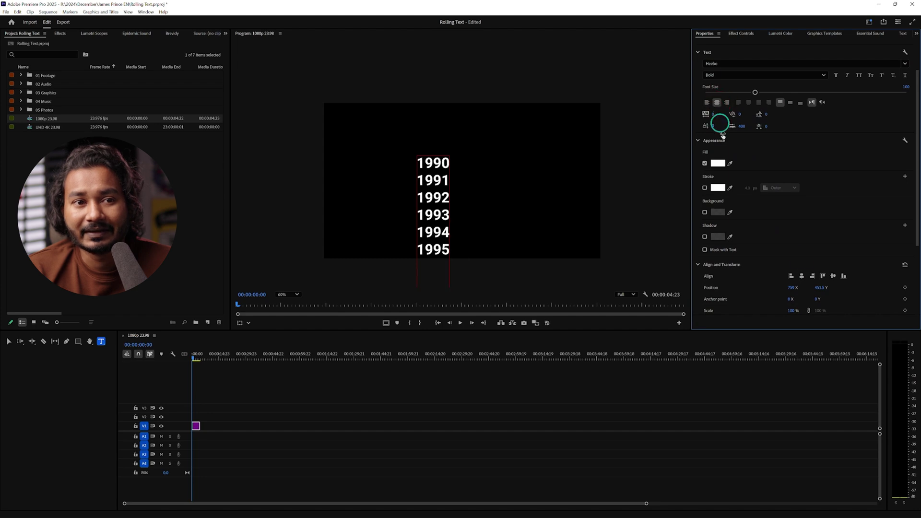
pyautogui.click(803, 275)
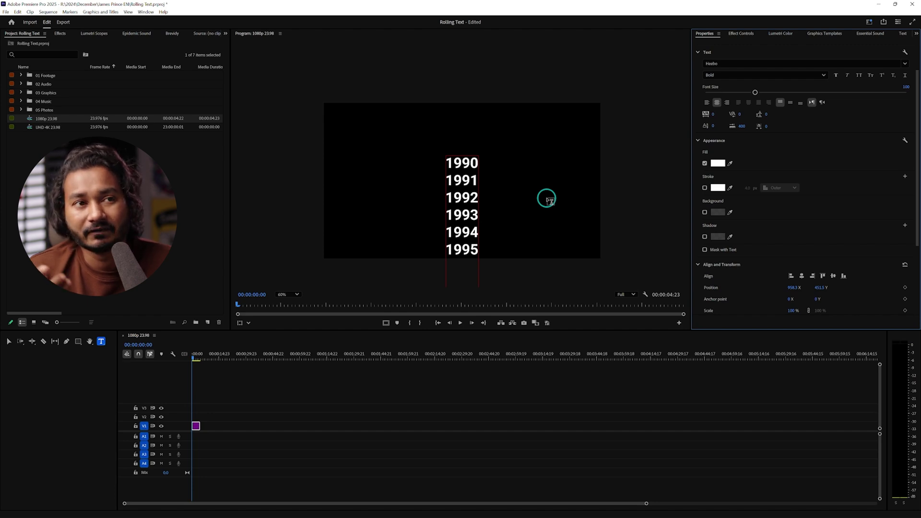
# Step: Add a four-point polygon opacity mask over the first few years and set its feather to 54
pyautogui.click(736, 37)
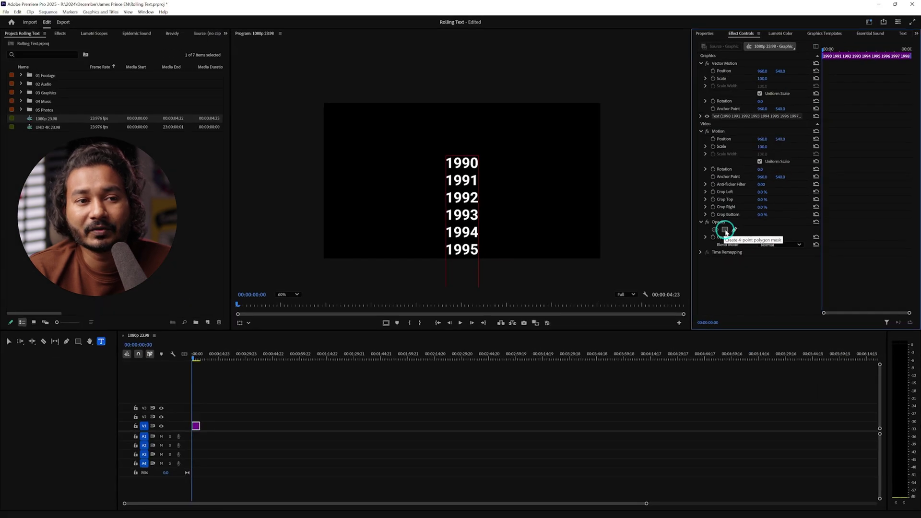
pyautogui.click(725, 230)
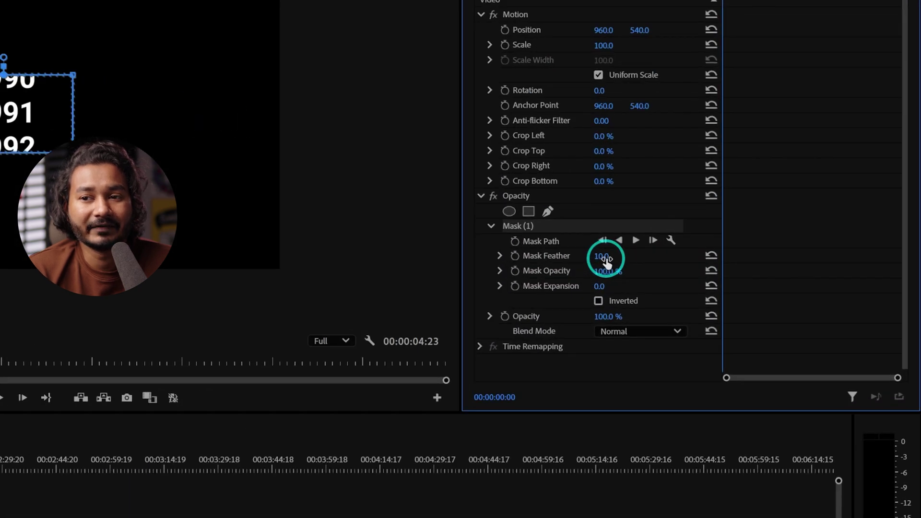
pyautogui.moveTo(607, 258); pyautogui.dragTo(634, 254)
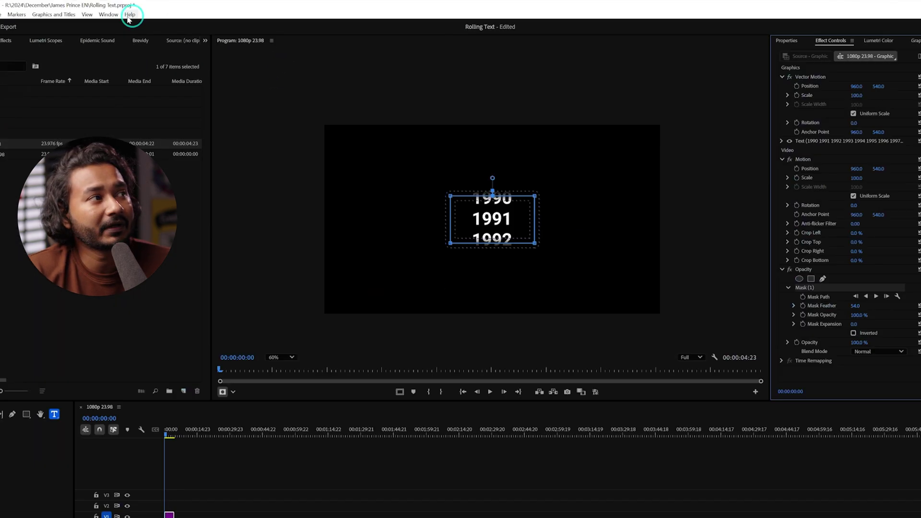
# Step: Set the text's Vector Motion Position Y to 887 and start keyframing Position at the beginning of the clip
pyautogui.click(146, 12)
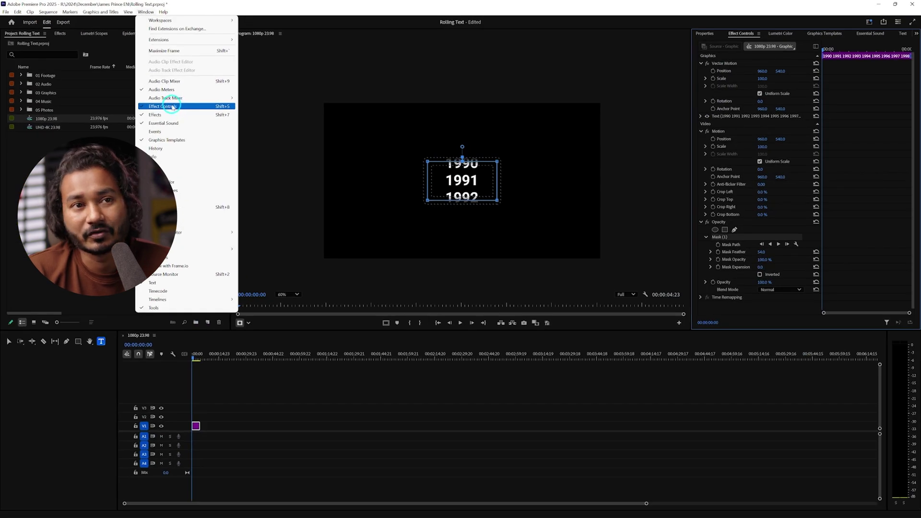
pyautogui.click(742, 34)
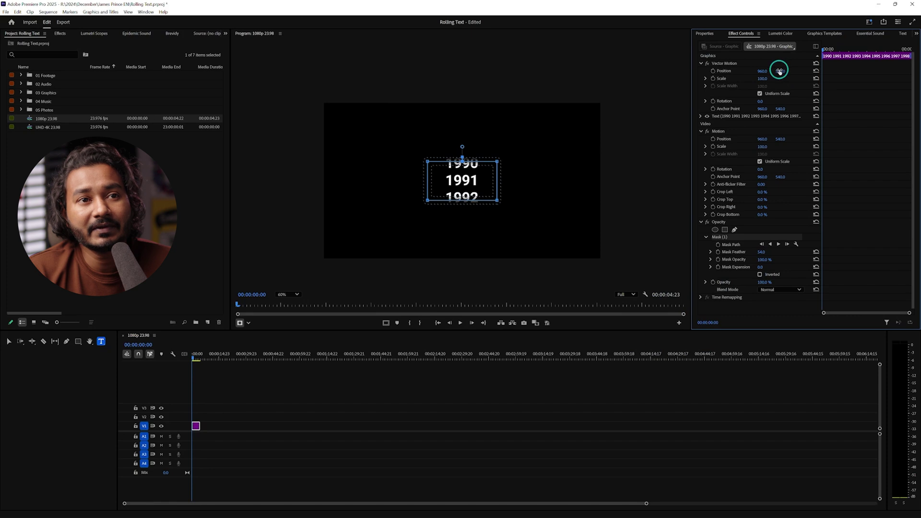
pyautogui.moveTo(794, 72); pyautogui.dragTo(865, 85)
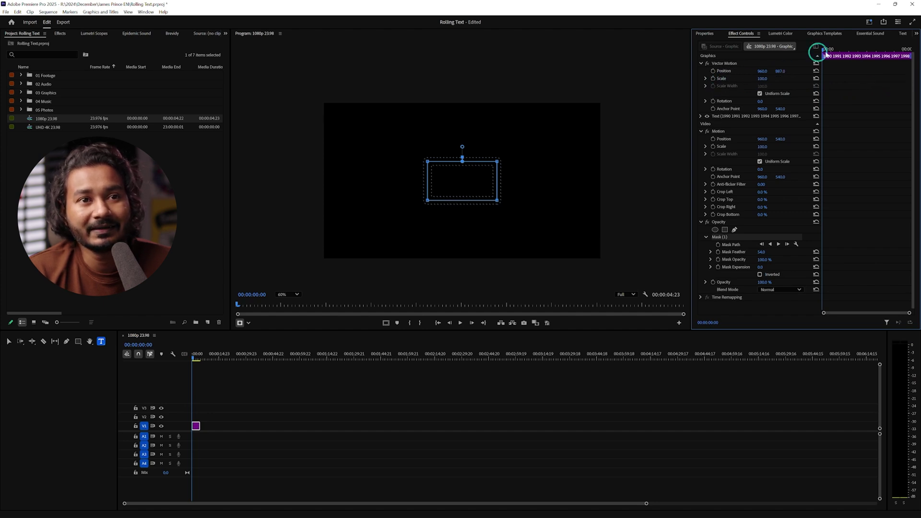
pyautogui.click(713, 71)
# Step: Add a second Vector Motion Position keyframe at 00:00:02:16 with Y at -3622, placing 2025 inside the mask
pyautogui.moveTo(827, 52); pyautogui.dragTo(871, 53)
pyautogui.moveTo(780, 71); pyautogui.dragTo(14, 79)
pyautogui.moveTo(20, 75)
pyautogui.mouseDown()
pyautogui.moveTo(29, 74)
pyautogui.moveTo(16, 74)
pyautogui.mouseUp()
pyautogui.moveTo(784, 71); pyautogui.dragTo(784, 71)
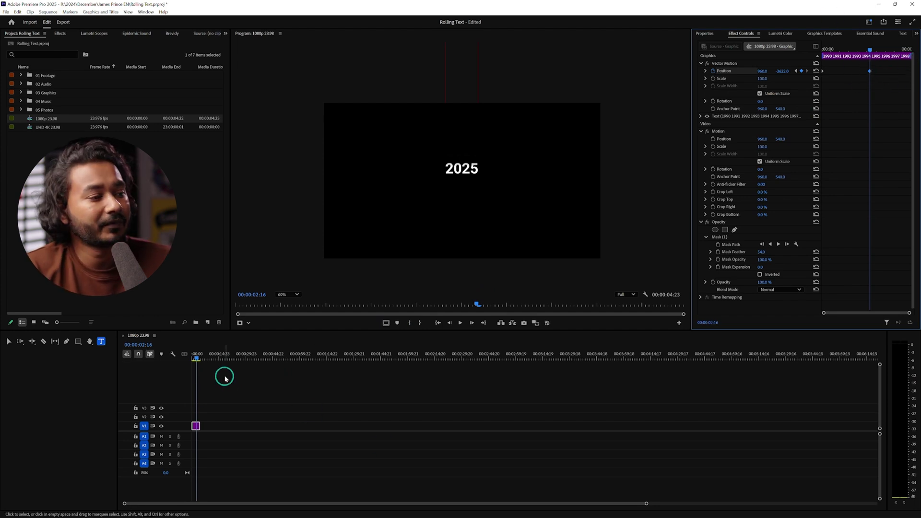
# Step: Extend the end of the text clip on V1 to 00:00:07:20
pyautogui.scroll(5, 199, 422)
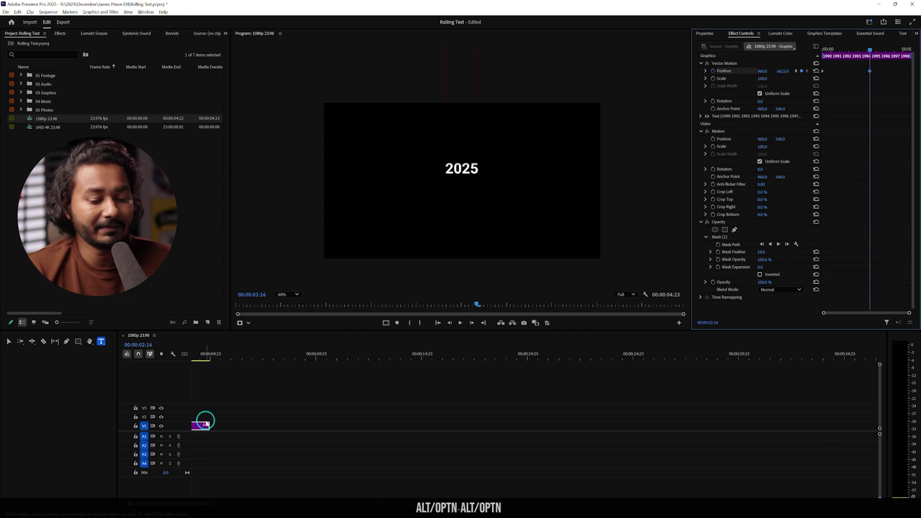
pyautogui.press('Home')
pyautogui.scroll(5, 206, 422)
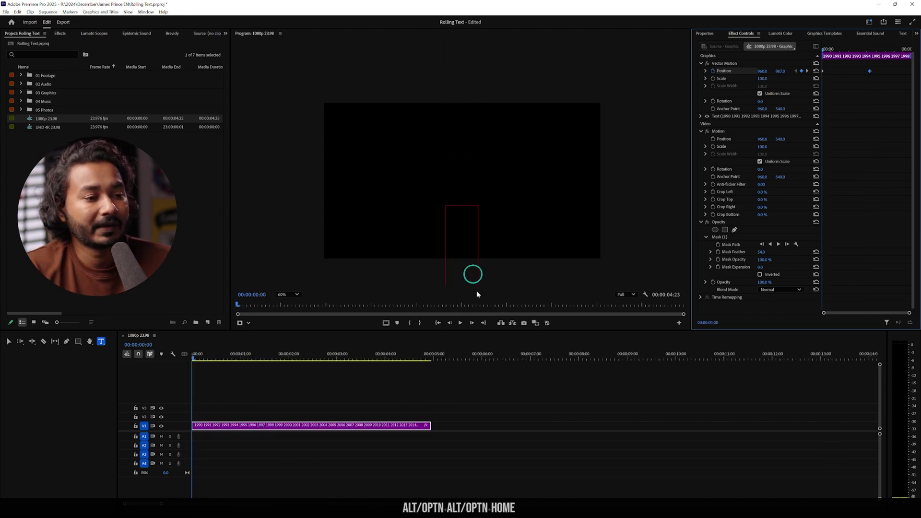
pyautogui.moveTo(415, 354); pyautogui.dragTo(571, 351)
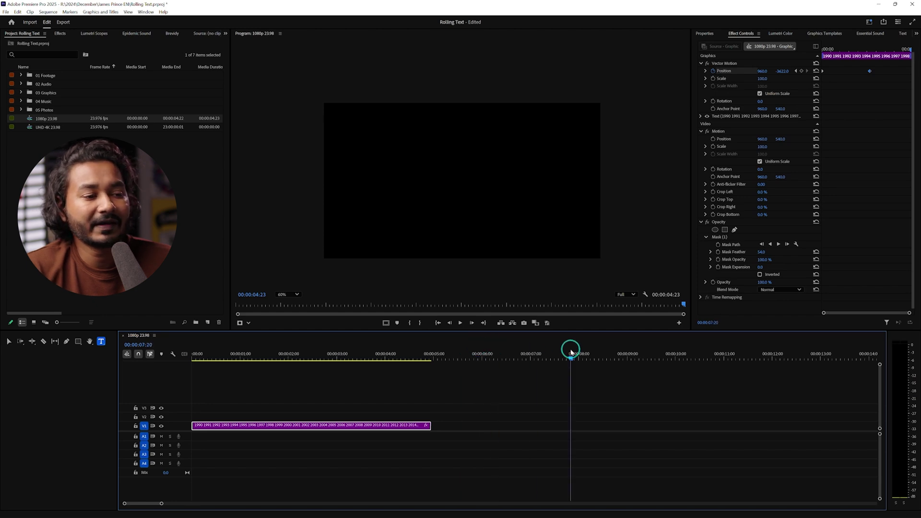
pyautogui.moveTo(430, 425); pyautogui.dragTo(431, 426)
pyautogui.moveTo(511, 424); pyautogui.dragTo(570, 426)
# Step: Move the last Vector Motion Position keyframe to the end of the clip
pyautogui.click(521, 354)
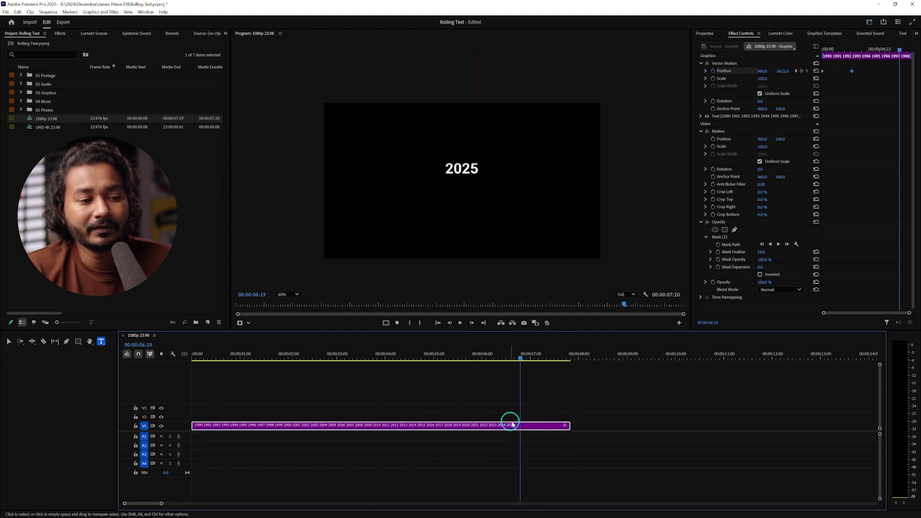
pyautogui.click(853, 71)
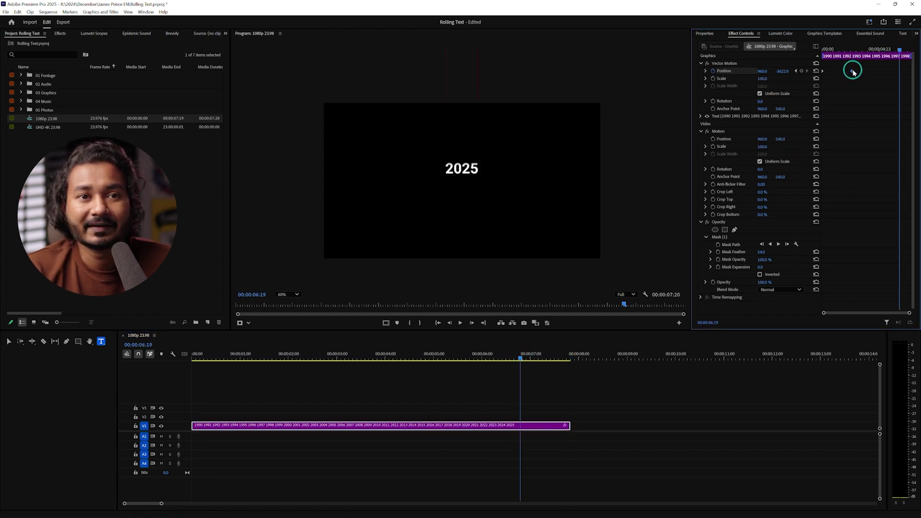
pyautogui.moveTo(900, 75); pyautogui.dragTo(910, 71)
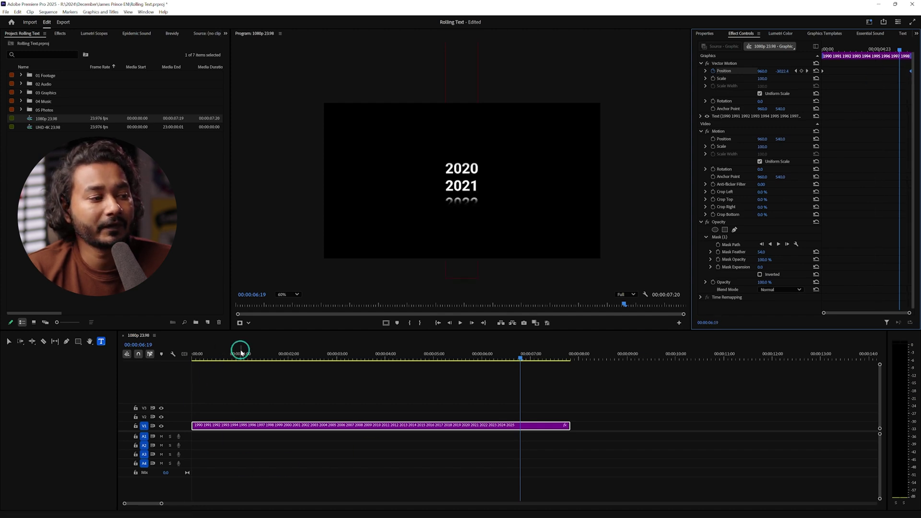
# Step: Play the roll from the start to 00:00:05:02 and move the last Position keyframe to that time
pyautogui.moveTo(241, 353); pyautogui.dragTo(115, 377)
pyautogui.press('space')
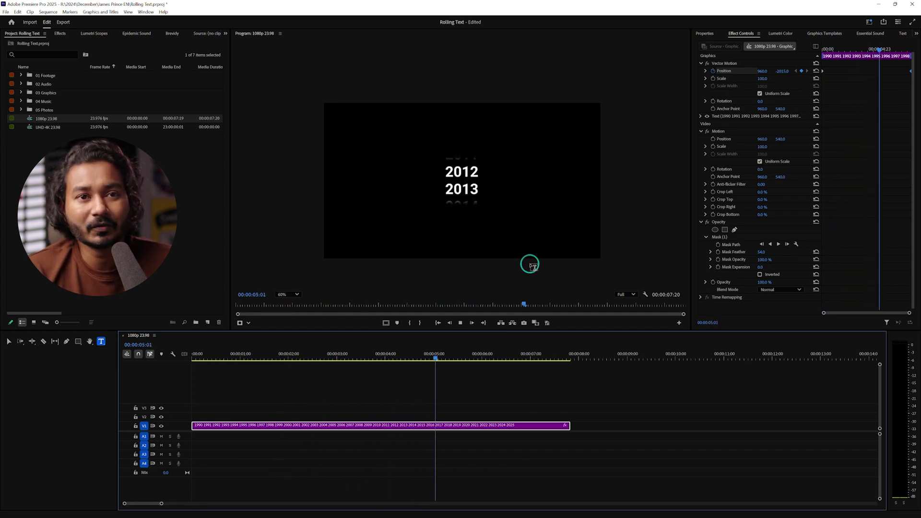
pyautogui.press('space')
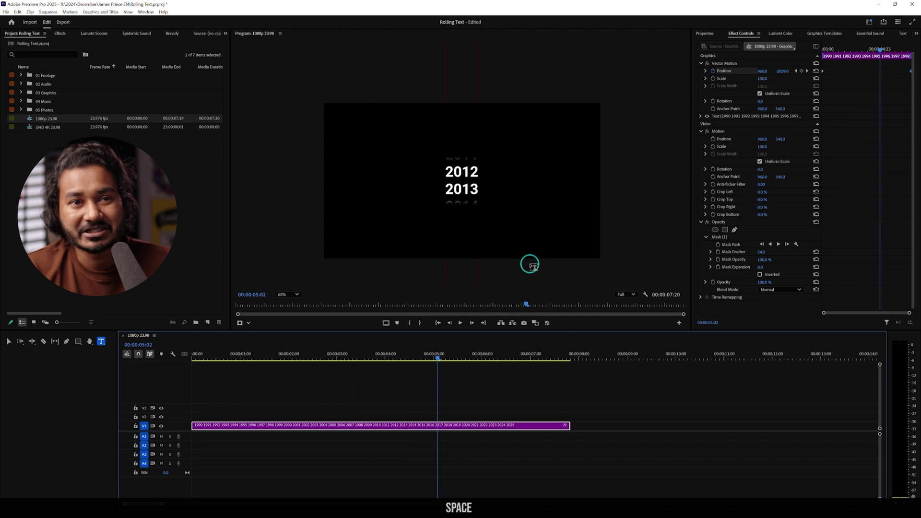
pyautogui.moveTo(911, 71); pyautogui.dragTo(881, 78)
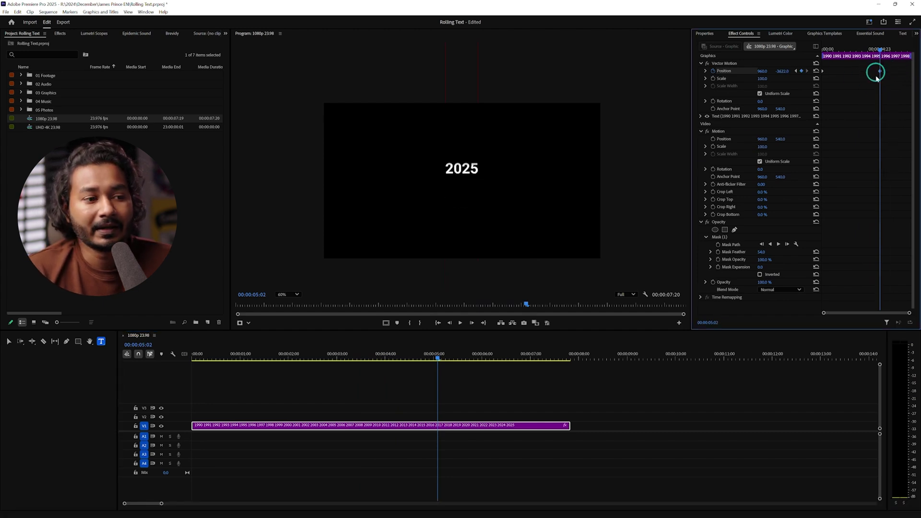
# Step: Preview the retimed rolling years by scrubbing past the last keyframe and playing from the start
pyautogui.press('j')
pyautogui.moveTo(411, 354); pyautogui.dragTo(463, 357)
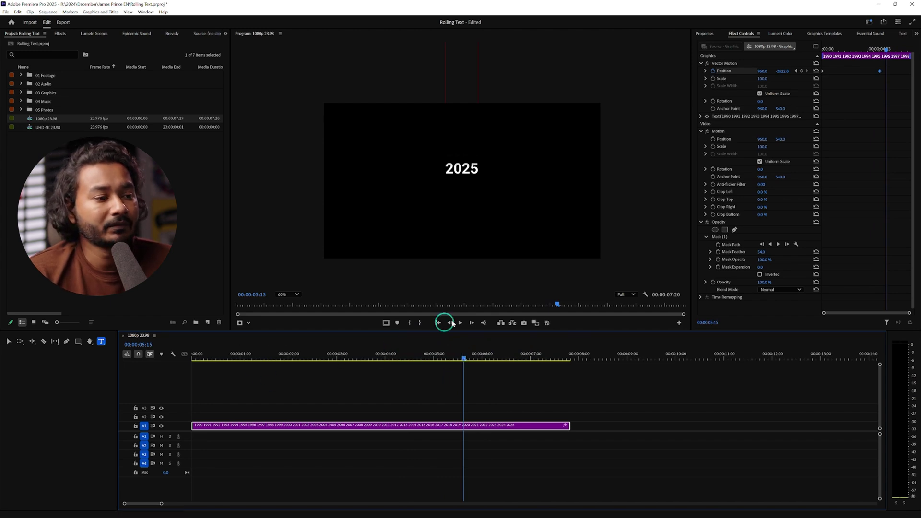
pyautogui.press('Home')
pyautogui.press('space')
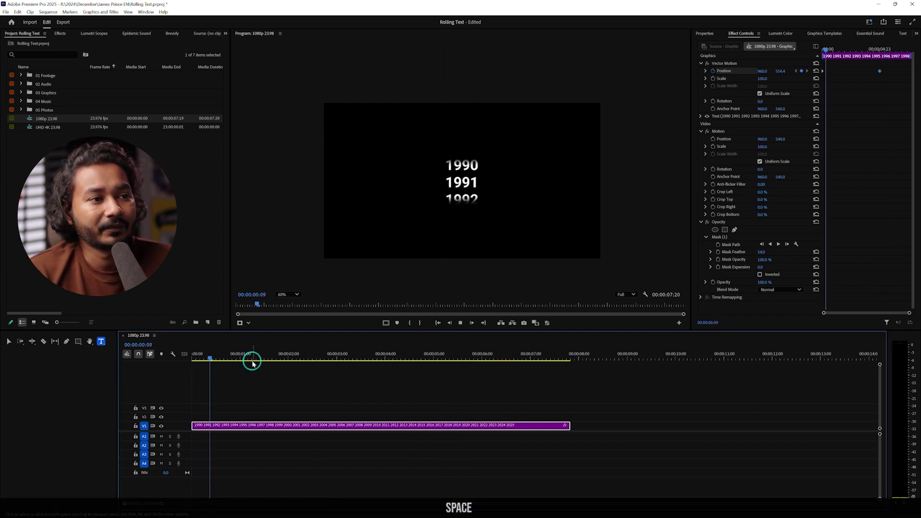
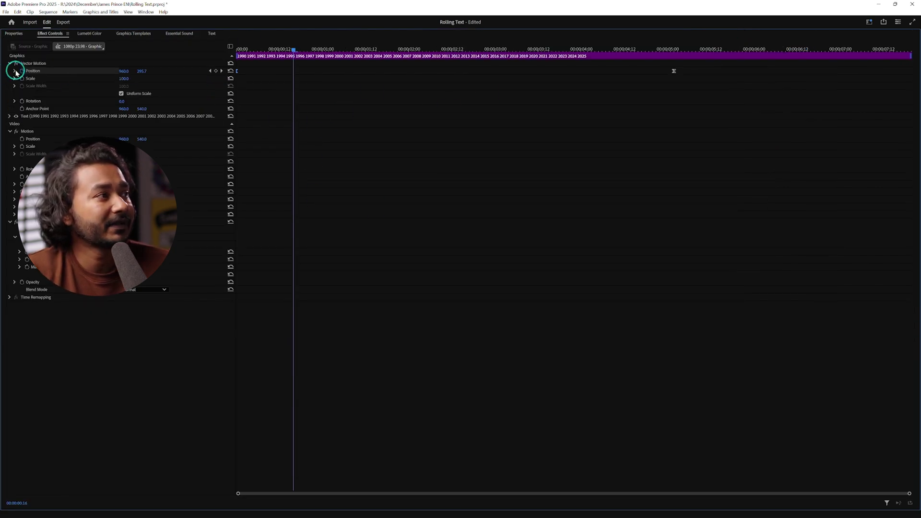
# Step: Reshape the Position velocity graph into a steep central peak by extending both keyframes' handles inward at zero velocity, and restore the panel size
pyautogui.click(15, 71)
pyautogui.click(288, 77)
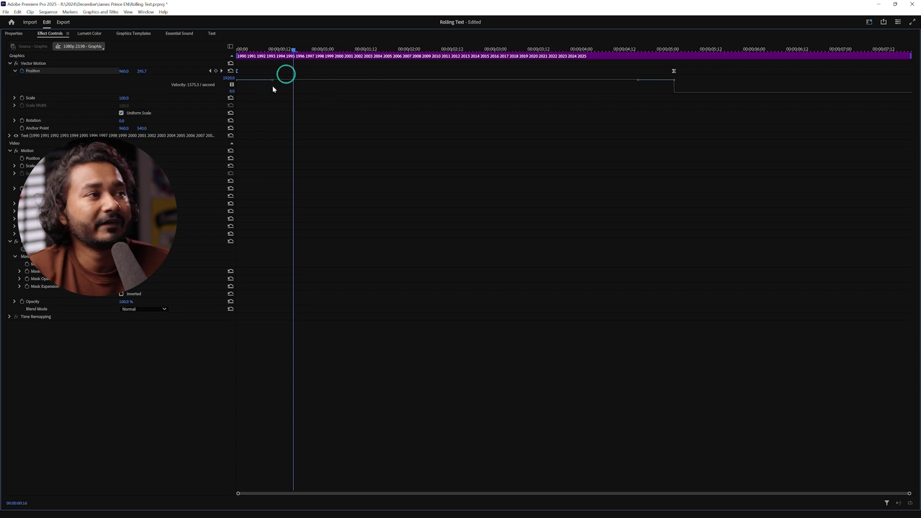
pyautogui.click(295, 94)
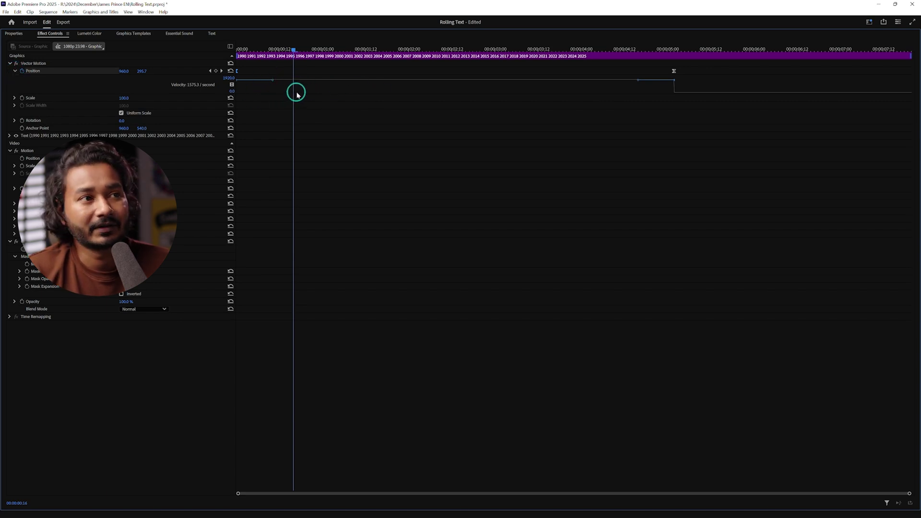
pyautogui.click(639, 81)
pyautogui.moveTo(637, 82); pyautogui.dragTo(567, 96)
pyautogui.moveTo(240, 82); pyautogui.dragTo(379, 93)
pyautogui.moveTo(566, 92); pyautogui.dragTo(486, 93)
pyautogui.moveTo(377, 93); pyautogui.dragTo(413, 93)
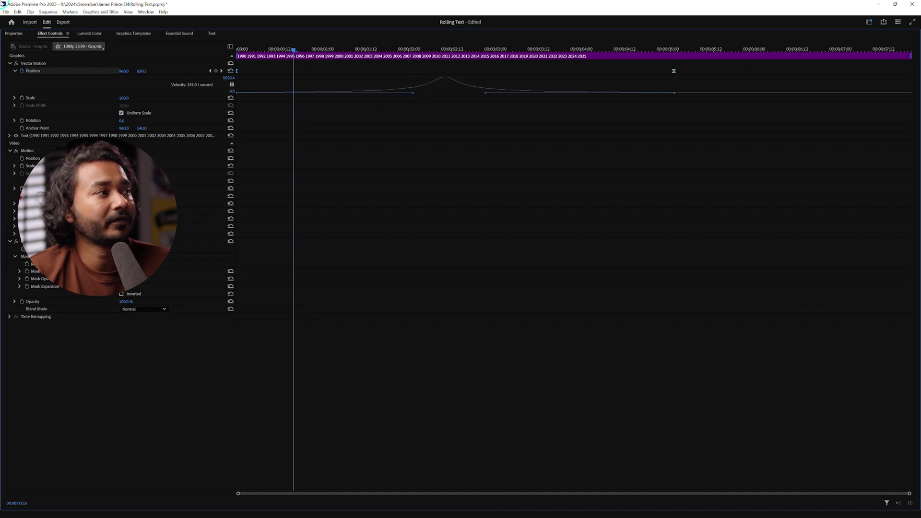
pyautogui.doubleClick(51, 34)
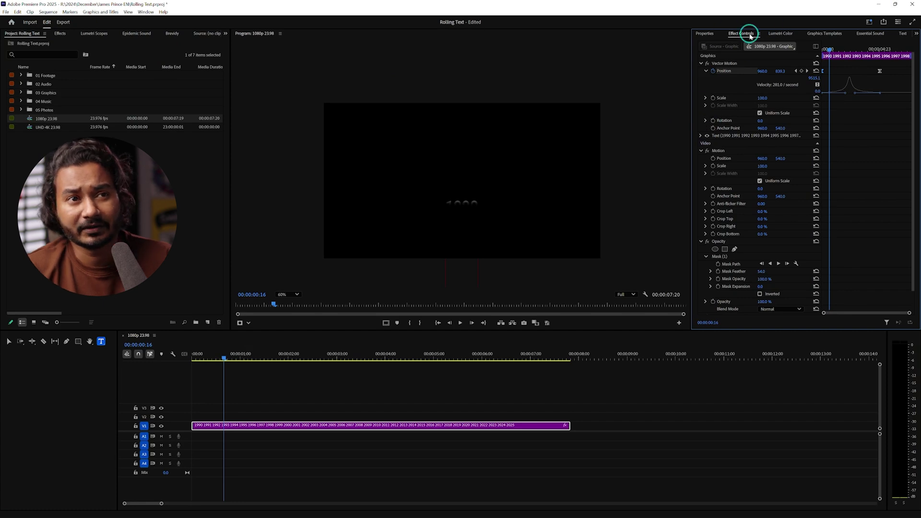
# Step: Play the rolling years from the start to check the eased motion through to 2025
pyautogui.moveTo(834, 52); pyautogui.dragTo(823, 53)
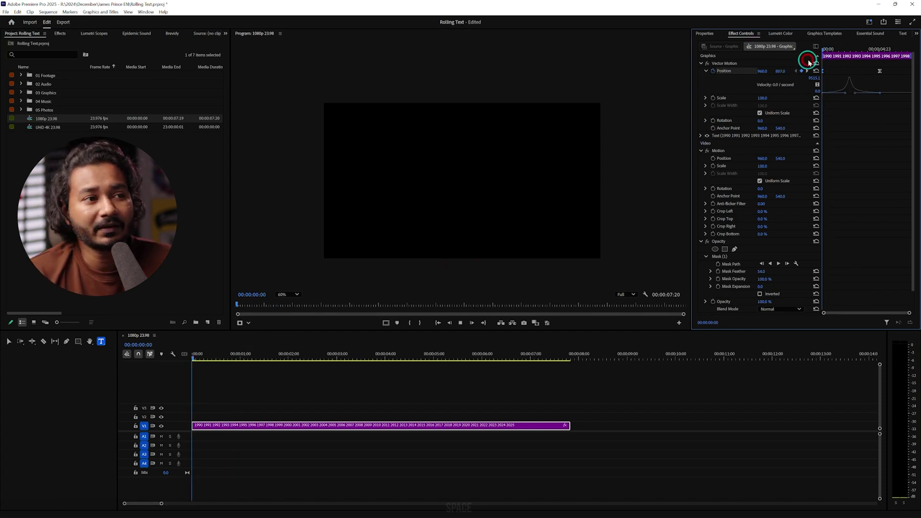
pyautogui.press('space')
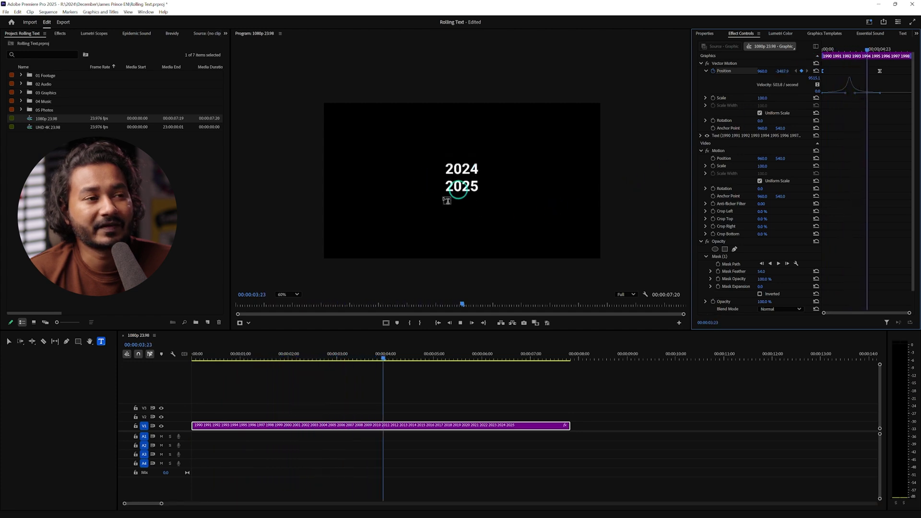
pyautogui.press('space')
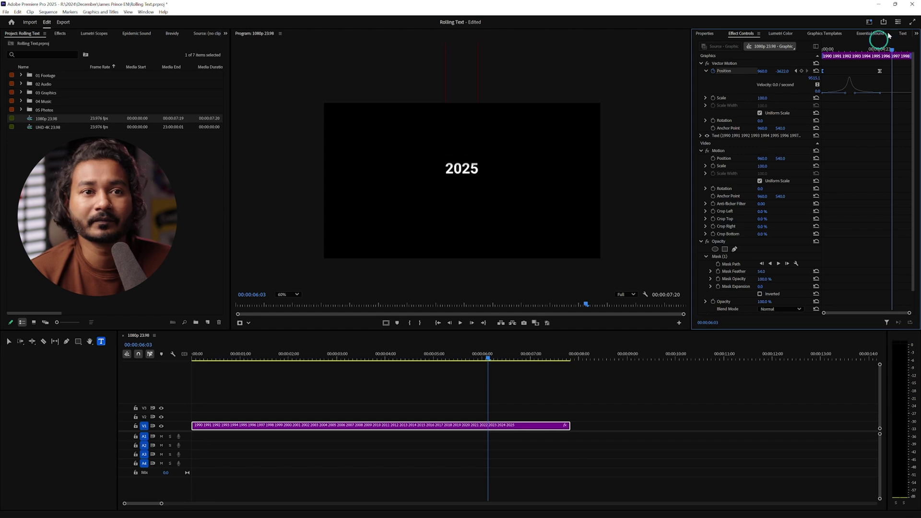
# Step: Soften the central peak of the Position velocity graph by shortening the handles of both keyframes
pyautogui.moveTo(847, 95); pyautogui.dragTo(880, 67)
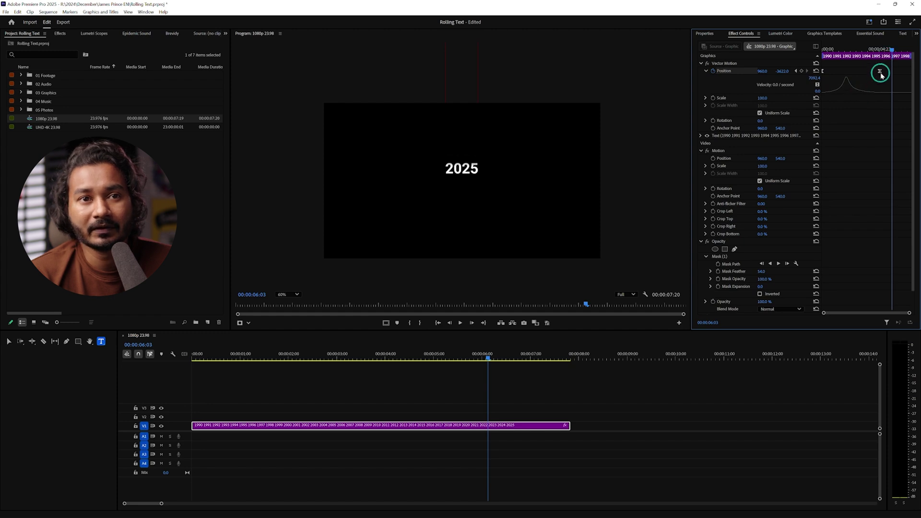
pyautogui.click(859, 94)
pyautogui.moveTo(855, 94); pyautogui.dragTo(831, 102)
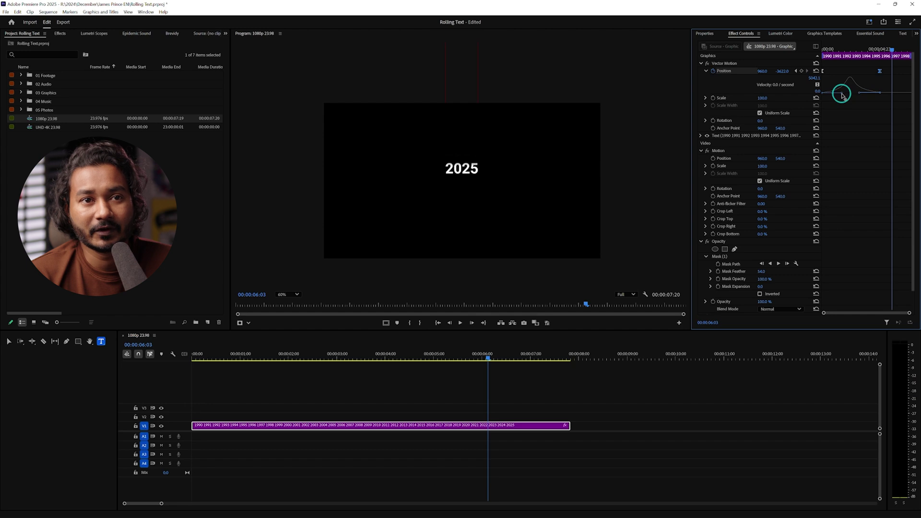
# Step: Preview the roll from the start with the softened velocity curve
pyautogui.moveTo(349, 358); pyautogui.dragTo(172, 383)
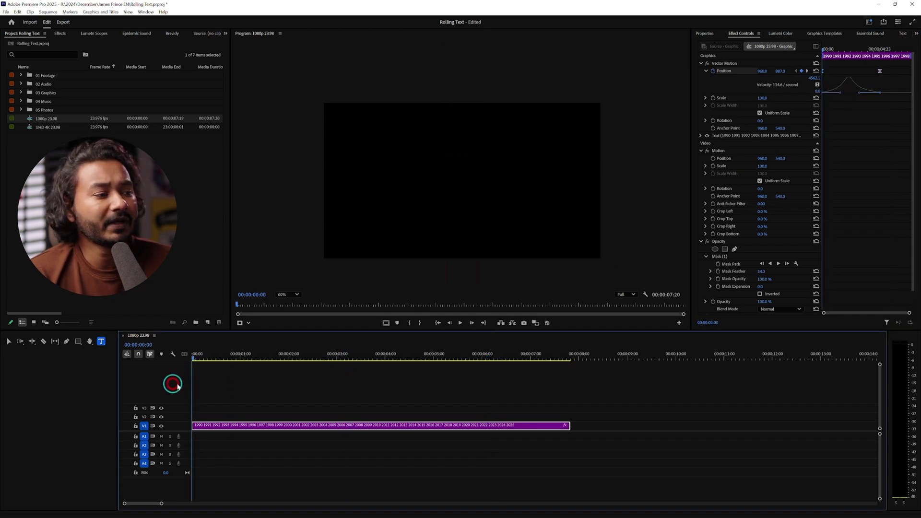
pyautogui.press('space')
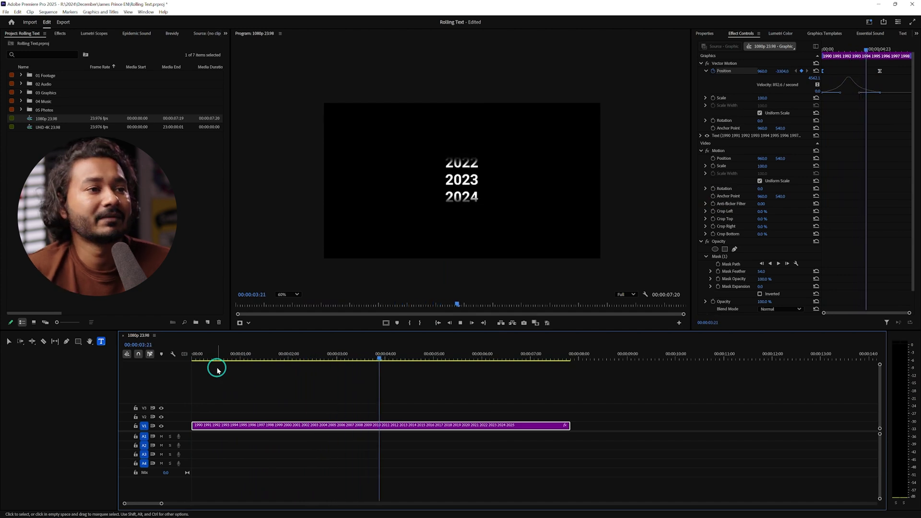
pyautogui.press('space')
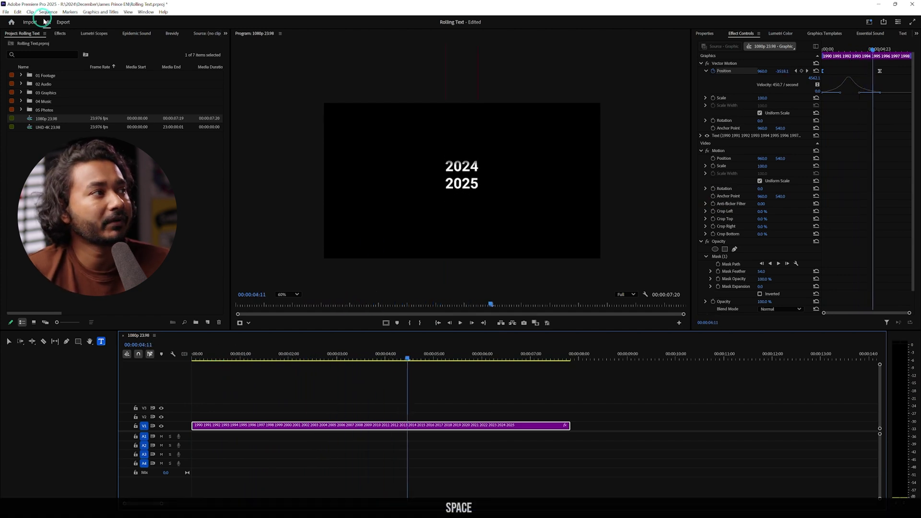
# Step: Find the Directional Blur effect and apply it to the years text clip on V1
pyautogui.click(60, 33)
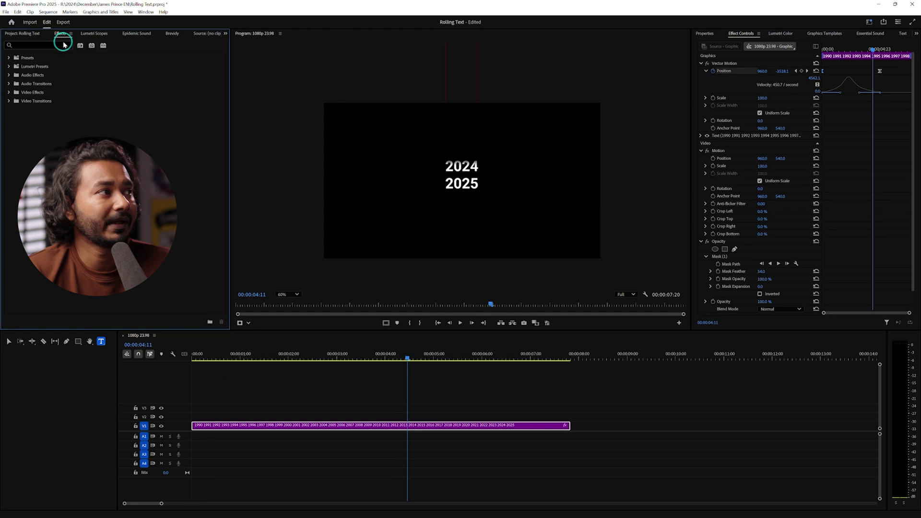
pyautogui.click(58, 48)
pyautogui.write('direc')
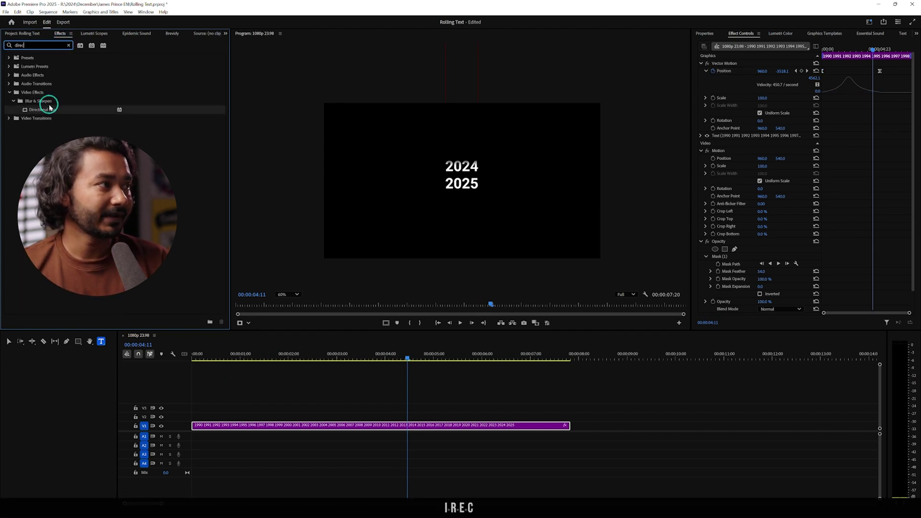
pyautogui.moveTo(50, 113); pyautogui.dragTo(466, 426)
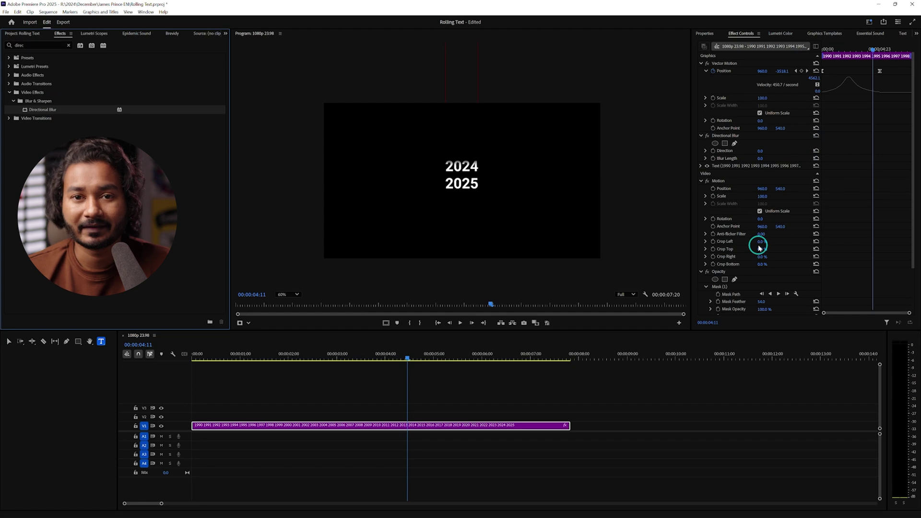
# Step: Keyframe the Directional Blur's Blur Length at 0 at the clip start and at the last Position keyframe
pyautogui.click(857, 53)
pyautogui.moveTo(857, 53); pyautogui.dragTo(819, 56)
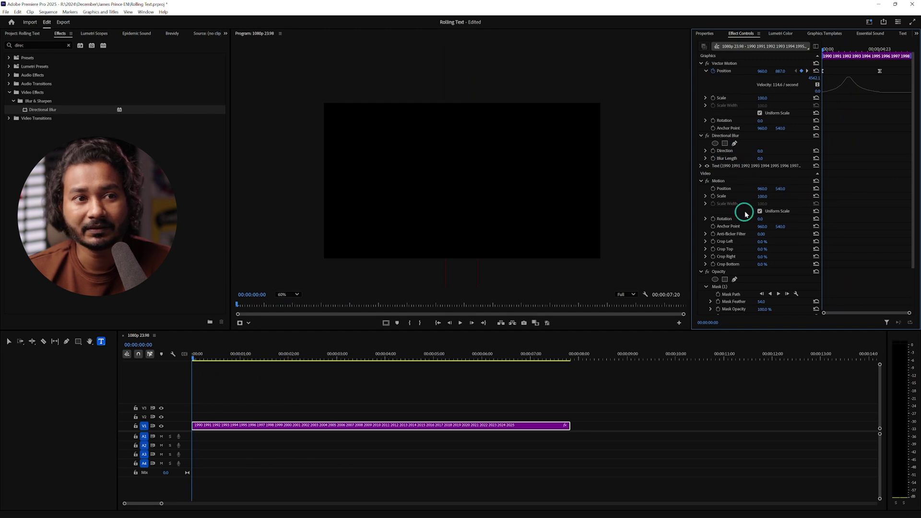
pyautogui.click(706, 151)
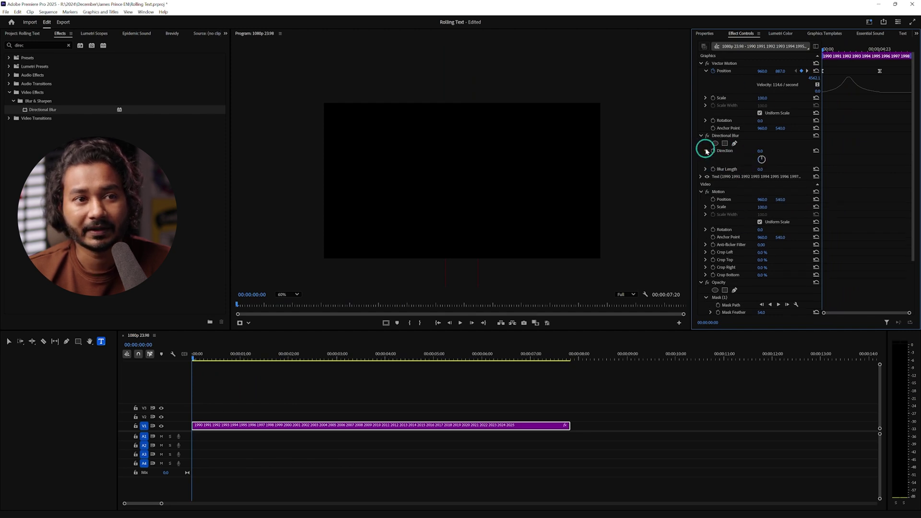
pyautogui.click(705, 150)
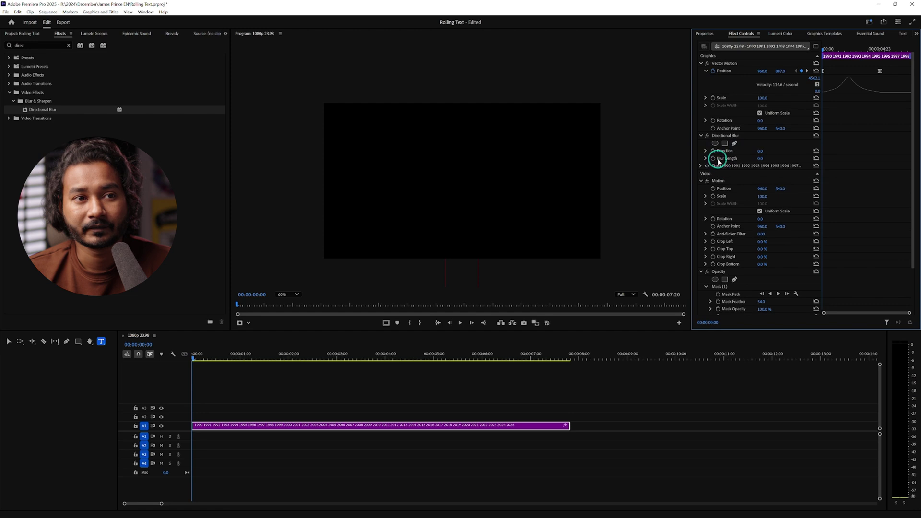
pyautogui.click(714, 158)
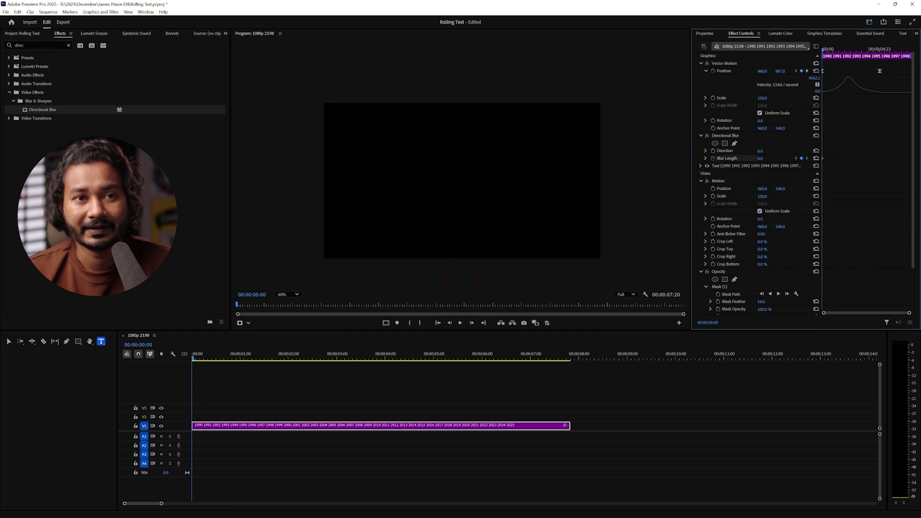
pyautogui.moveTo(859, 49); pyautogui.dragTo(881, 52)
pyautogui.click(798, 159)
# Step: Add a Blur Length keyframe with strong vertical blur at the Position velocity peak, 00:00:02:11
pyautogui.moveTo(855, 52); pyautogui.dragTo(850, 52)
pyautogui.click(850, 82)
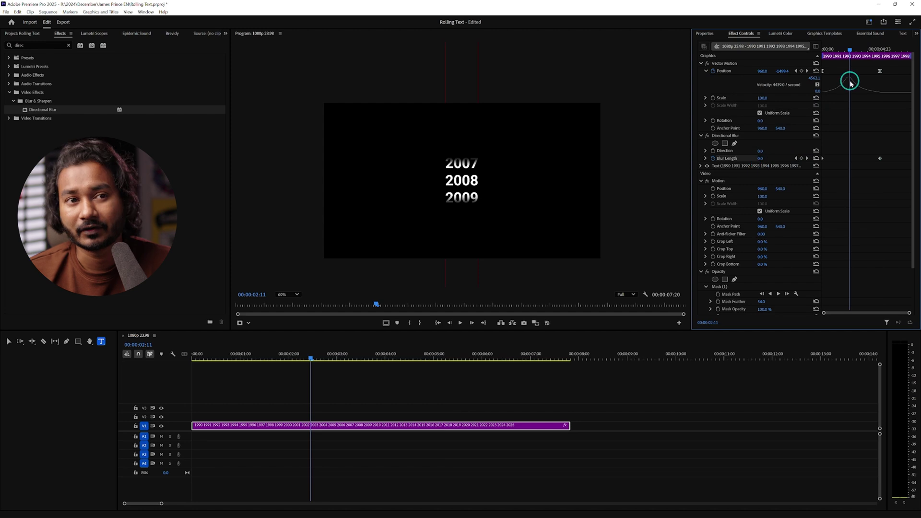
pyautogui.moveTo(758, 158); pyautogui.dragTo(771, 157)
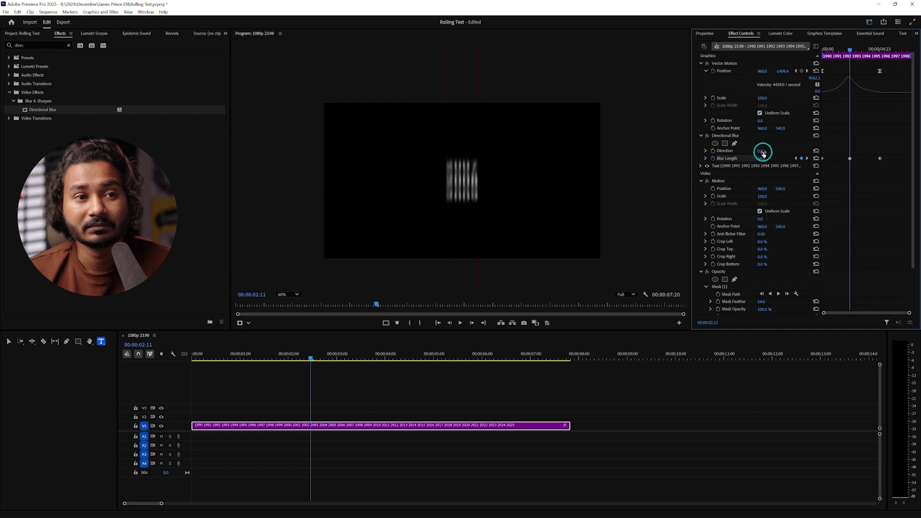
# Step: Try an angled Direction for the Directional Blur and undo it
pyautogui.moveTo(762, 152); pyautogui.dragTo(781, 146)
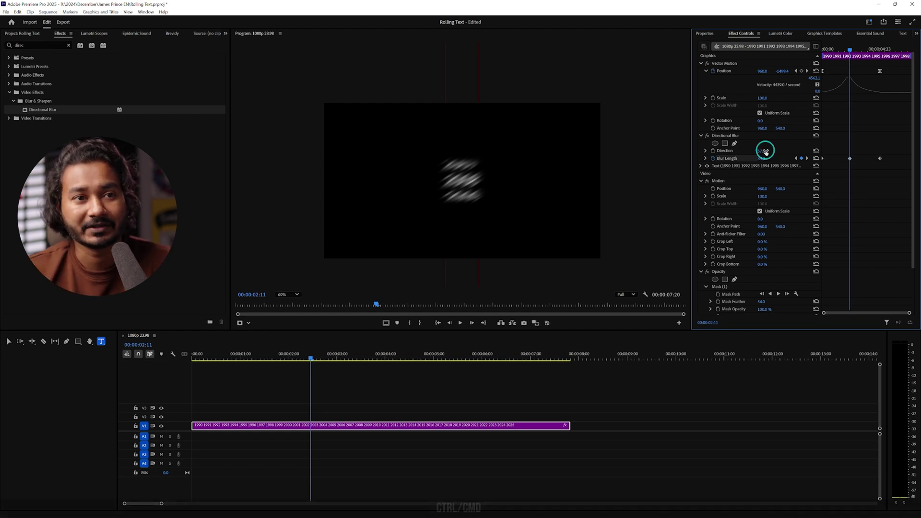
pyautogui.hotkey('ctrl', 'z')
# Step: Play the roll from the start to check the keyframed directional blur
pyautogui.moveTo(846, 50); pyautogui.dragTo(822, 50)
pyautogui.click(782, 72)
pyautogui.press('space')
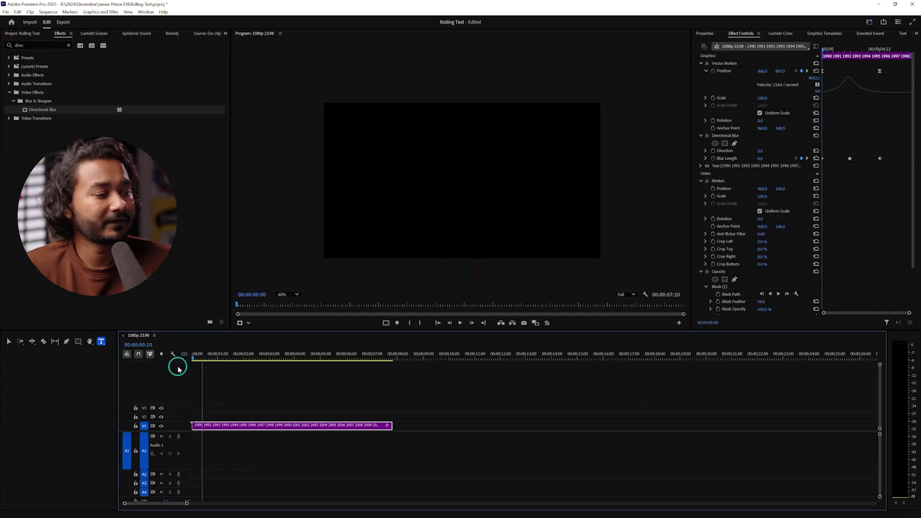
# Step: Paste the copied audio clip on track A1 at the start of the sequence, beneath the text clip
pyautogui.press('ctrl')
pyautogui.hotkey('ctrl', 'v')
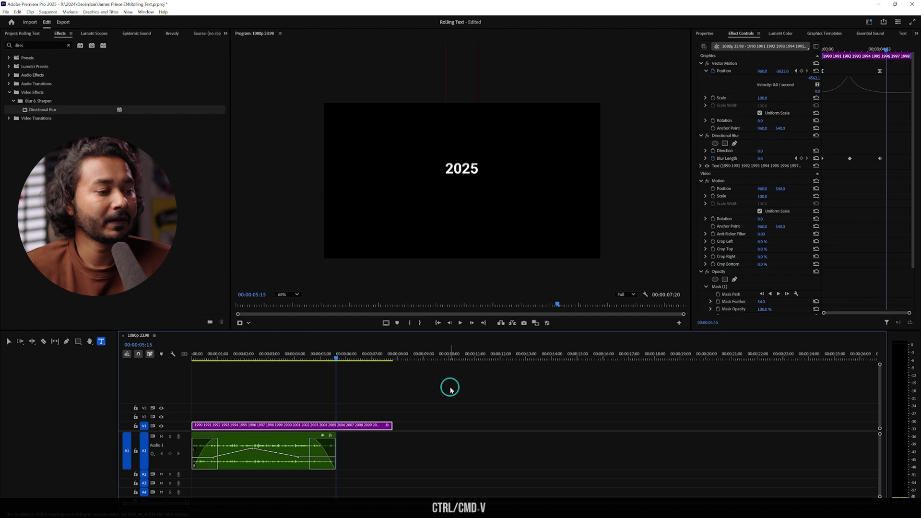